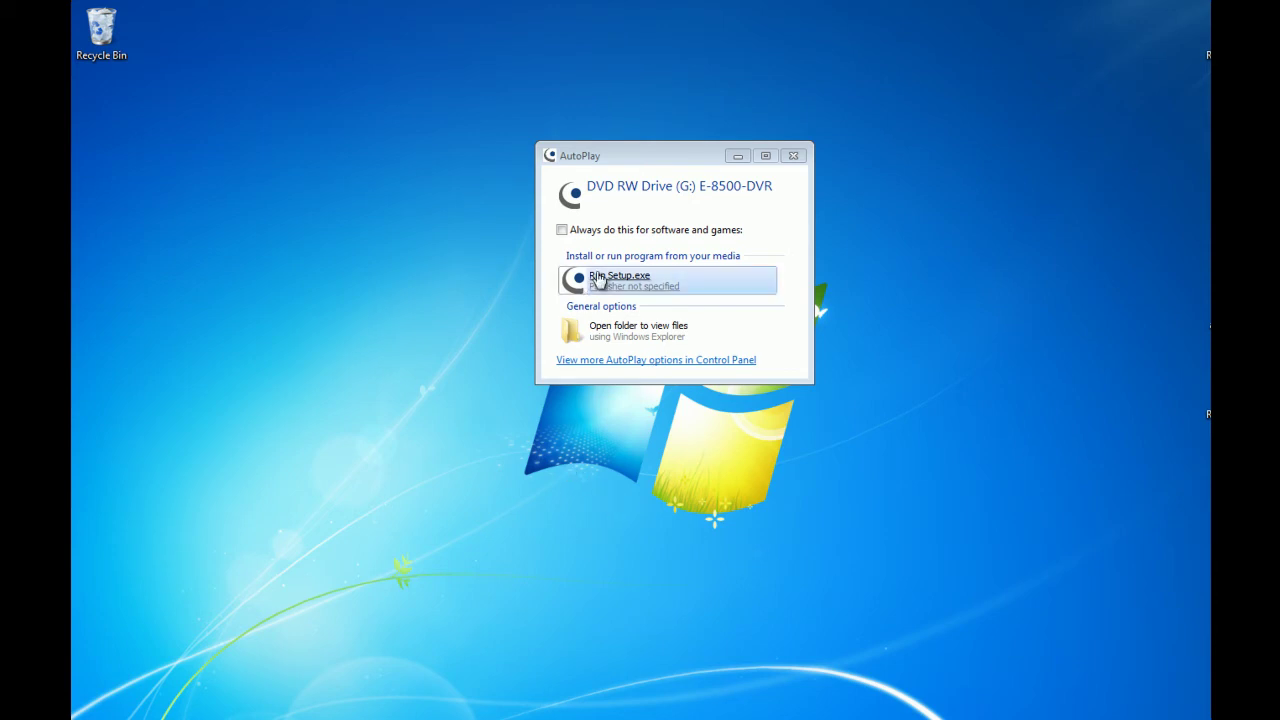
Run Setup.exe from the disc's AutoPlay dialog
click(598, 280)
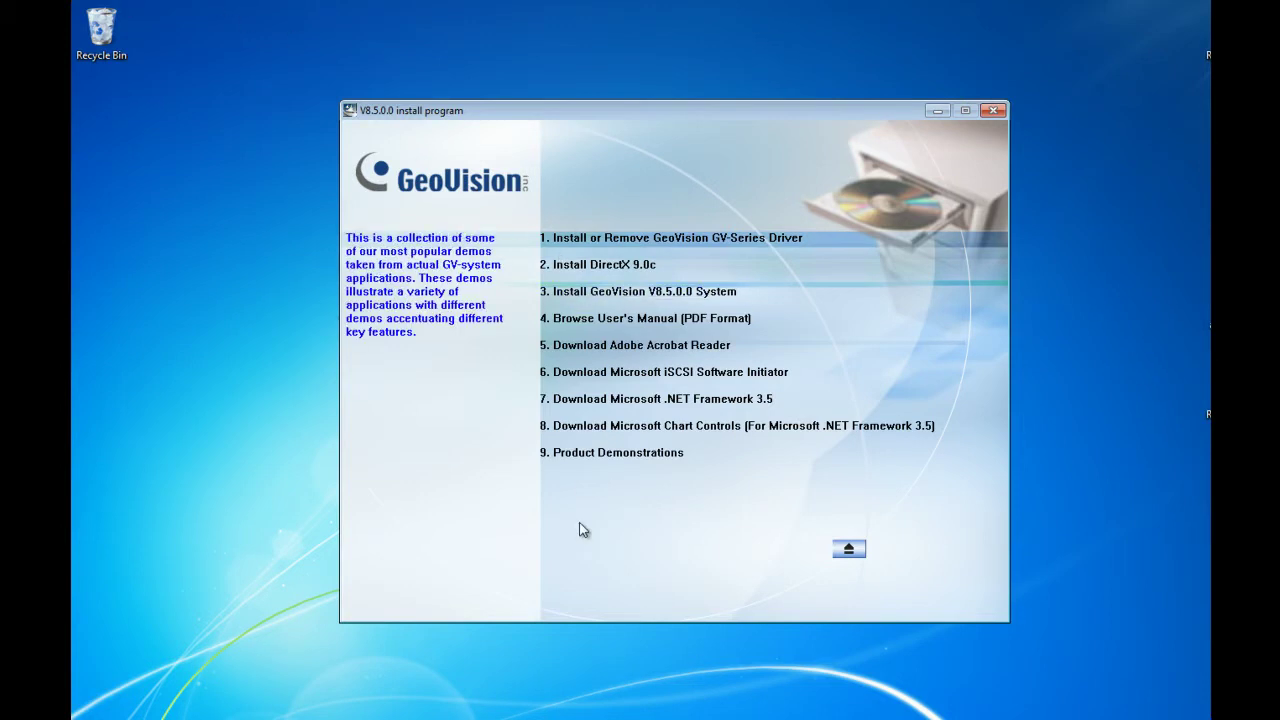
Install GeoVision Dynamic DNS Service from the V8.5.0.0 System options after accepting the license
click(551, 293)
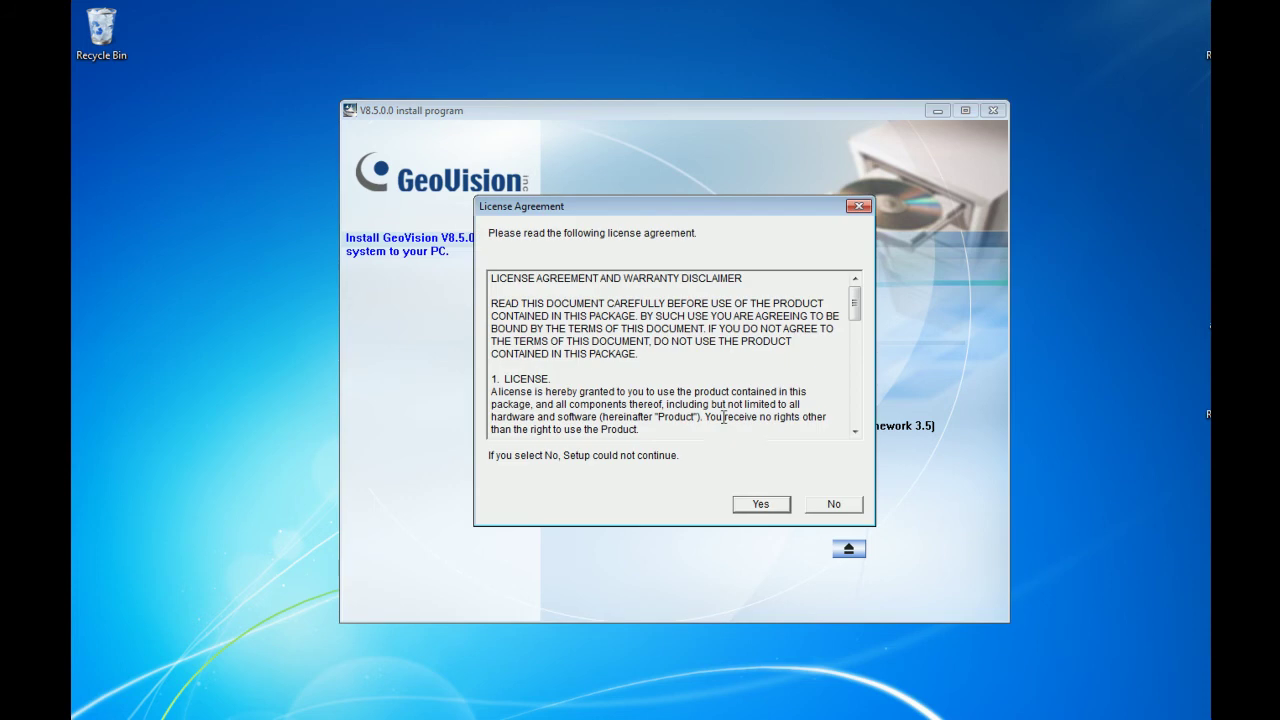
click(745, 505)
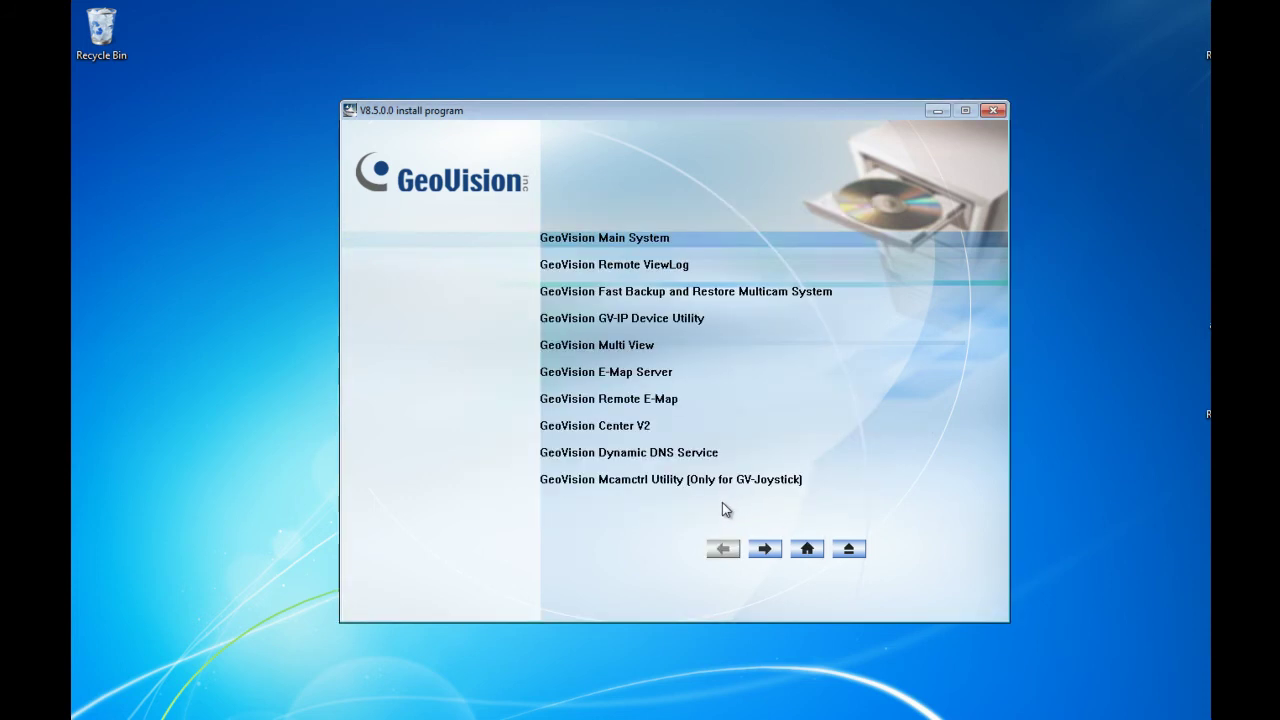
click(594, 455)
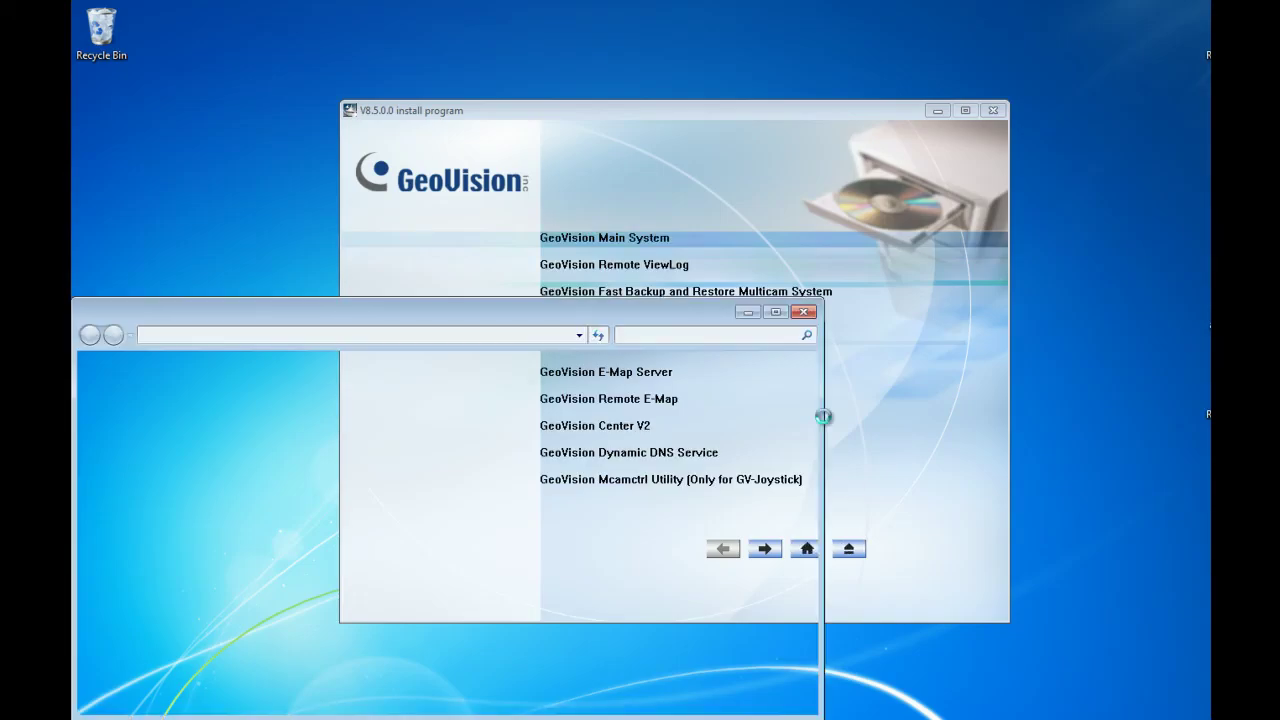
Close the DDNS folder and installer, then launch Dynamic DNS Service from Start
click(803, 313)
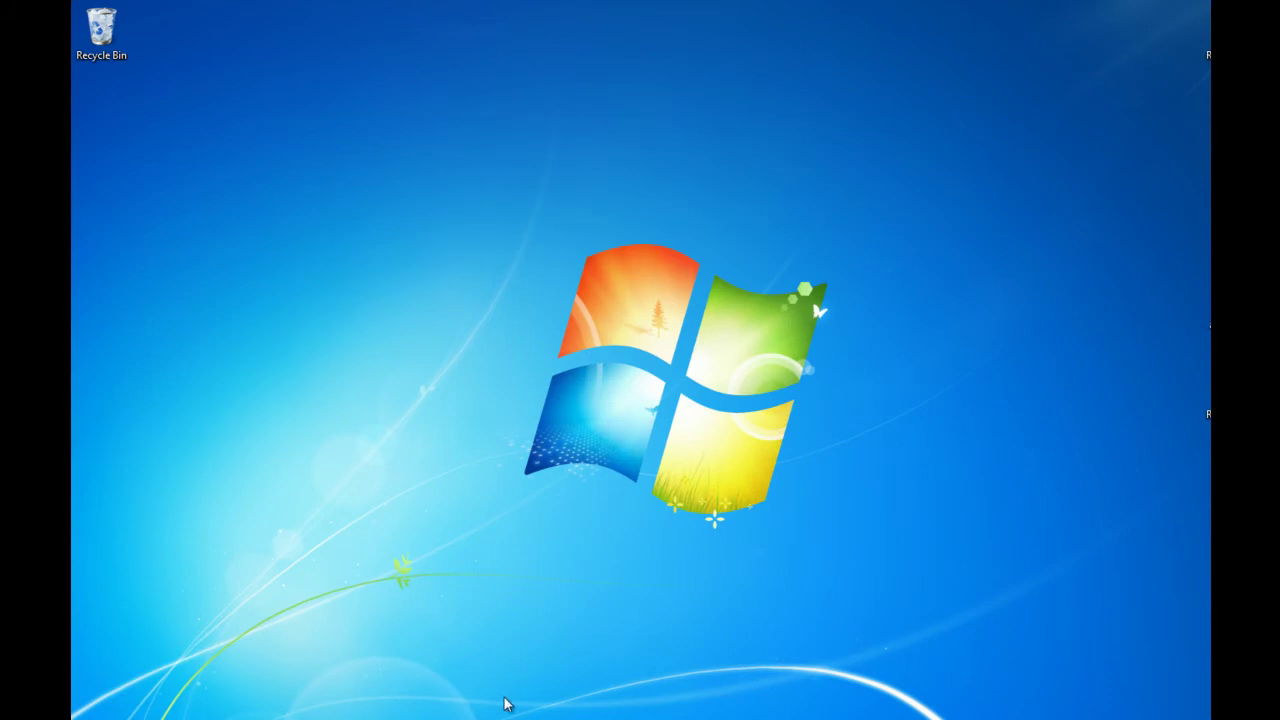
key(super)
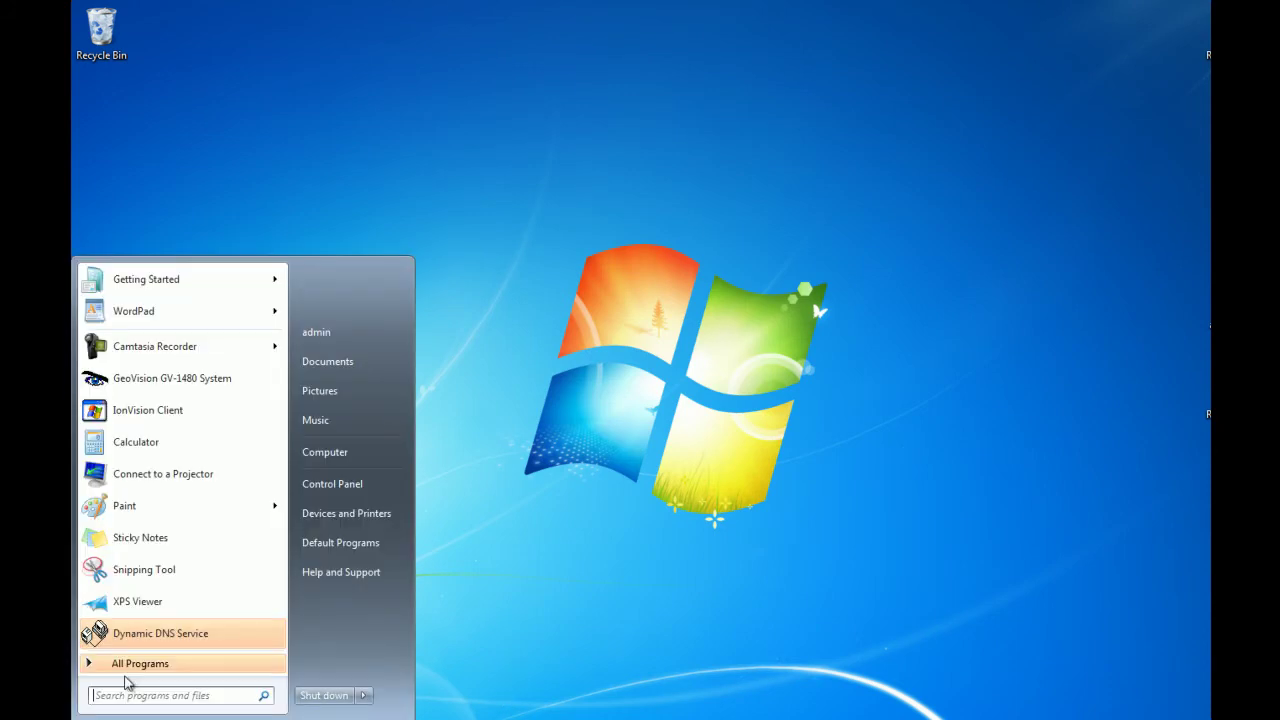
click(138, 635)
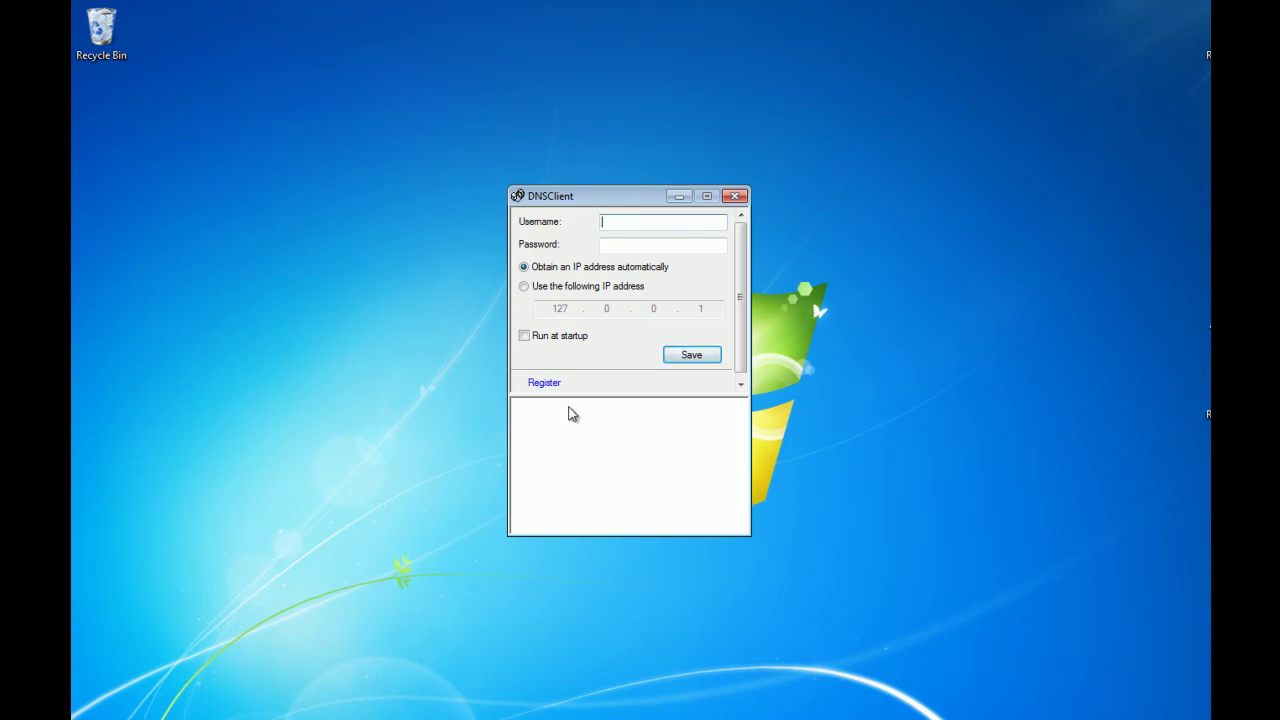
Try the Register page, view why it failed to load, and close it
click(559, 389)
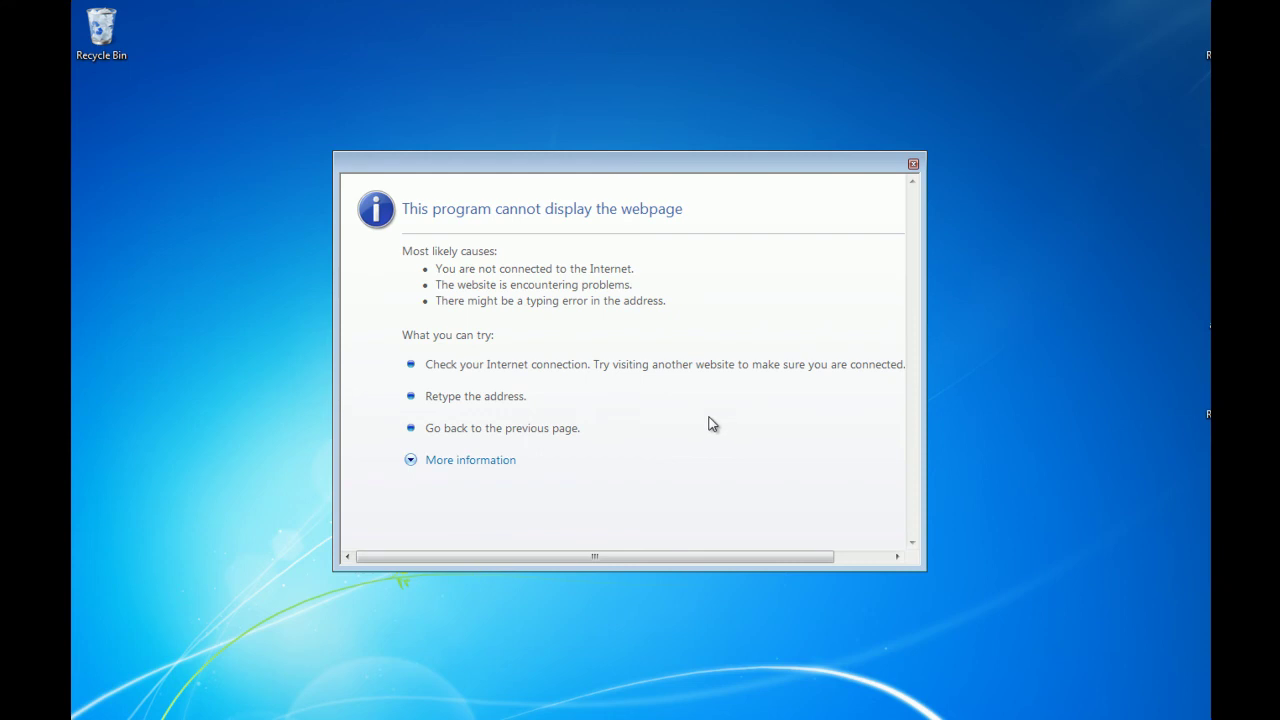
click(498, 466)
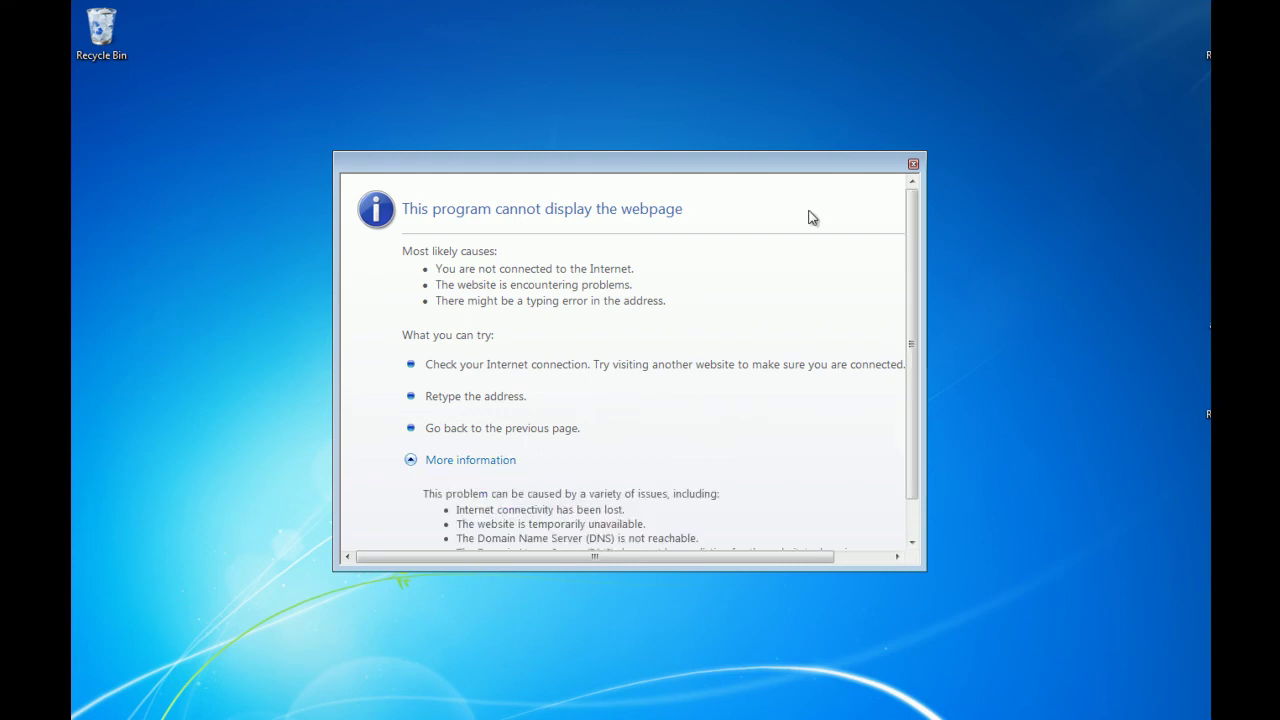
click(913, 165)
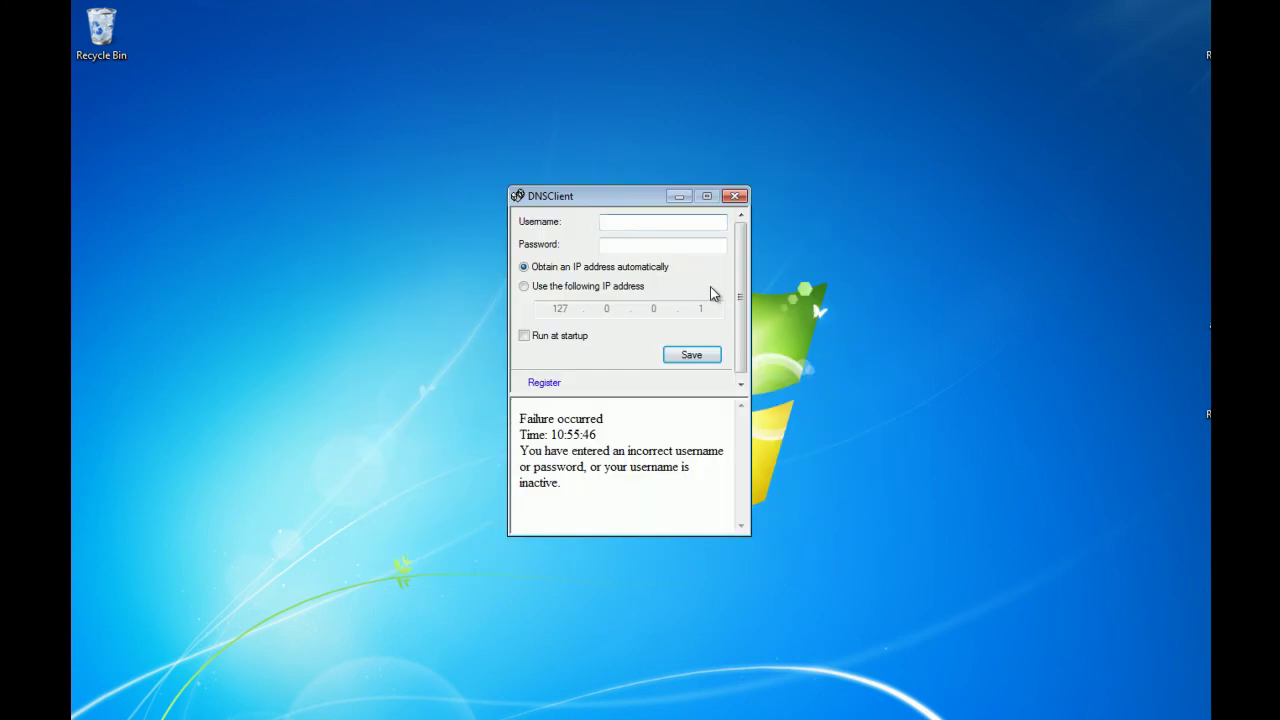
Register a new dipmap.com hostname with a username, password, and the captcha code
click(545, 383)
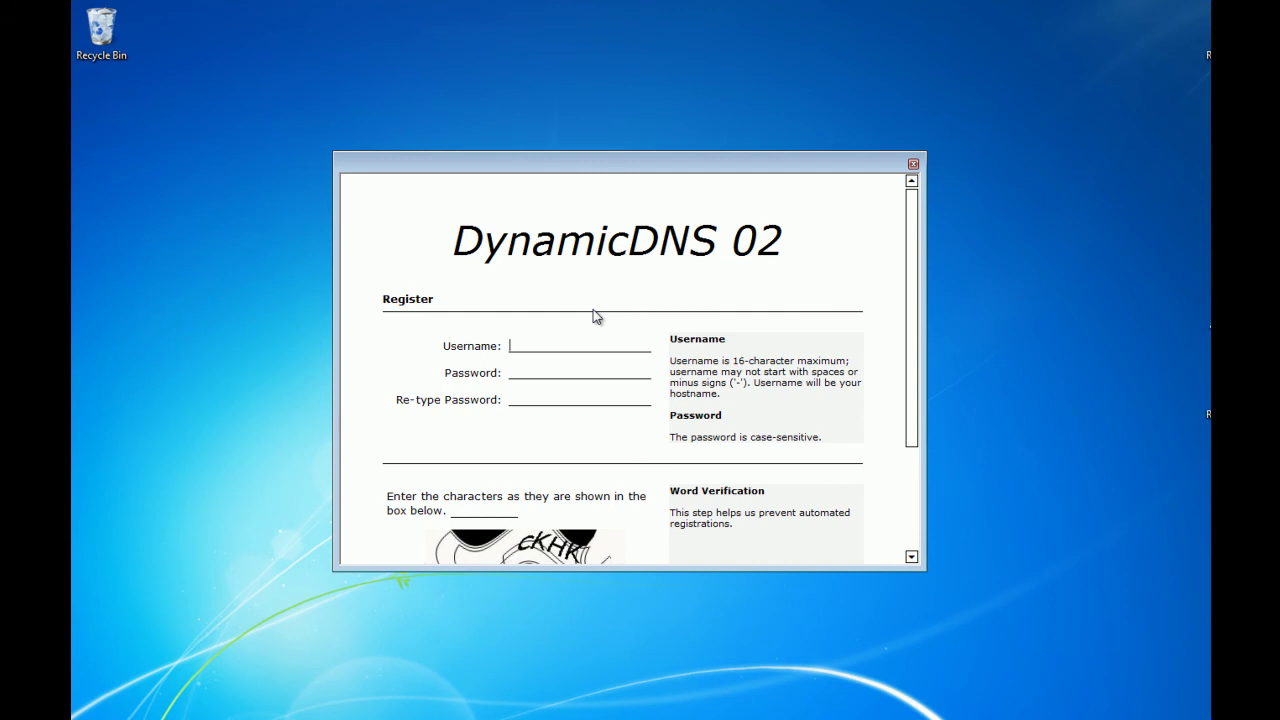
text(test2mcctv)
text(••••••••)
key(Tab)
text(••••••••)
scroll(600, 482, down, 3)
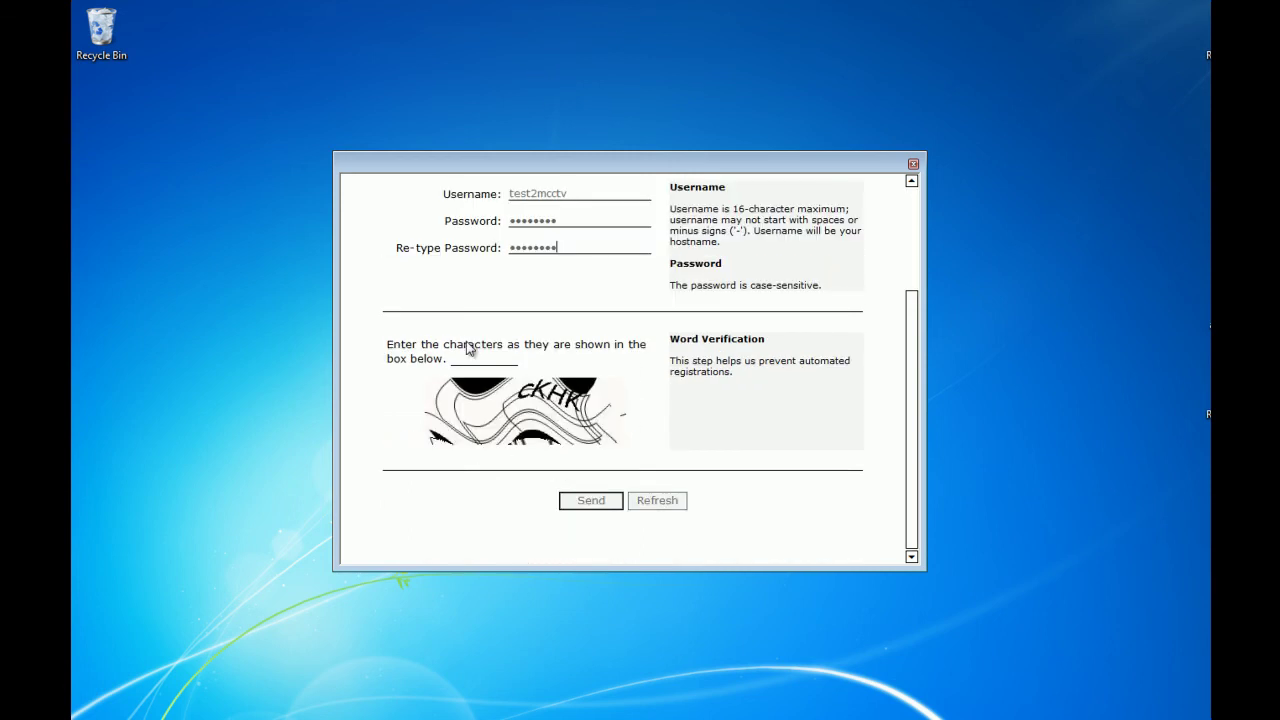
click(466, 352)
text(CKHK)
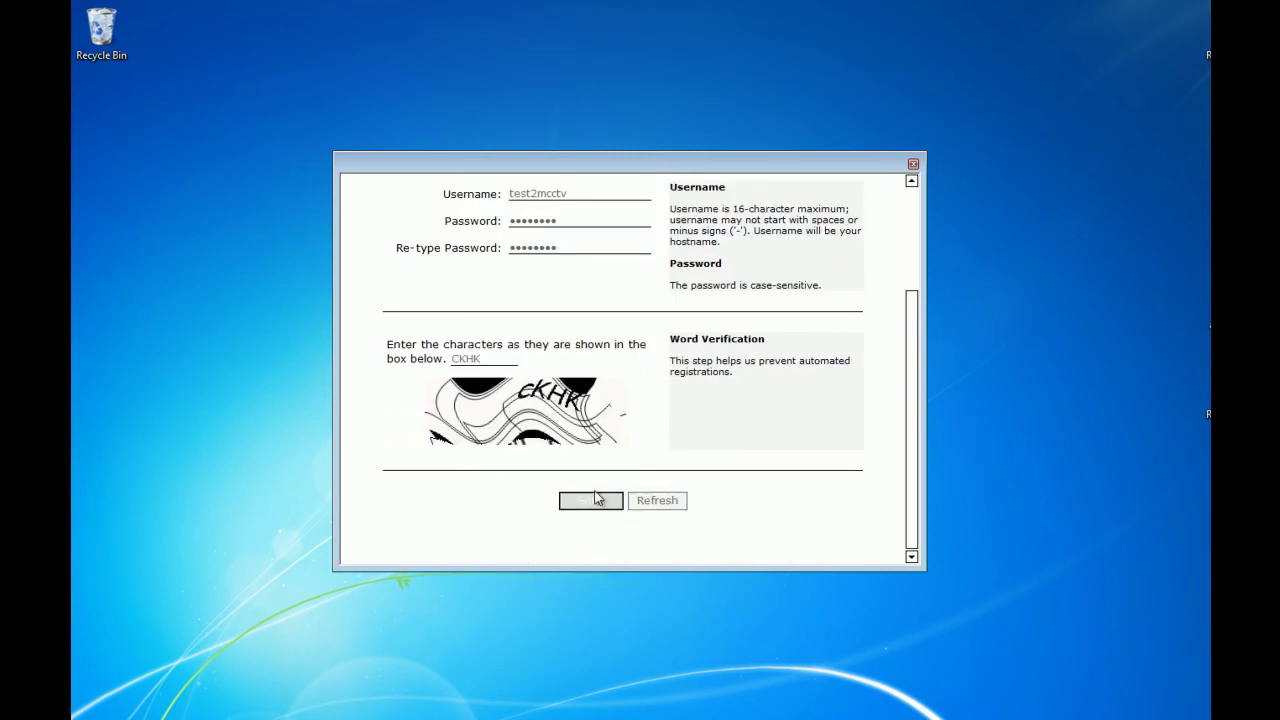
click(588, 500)
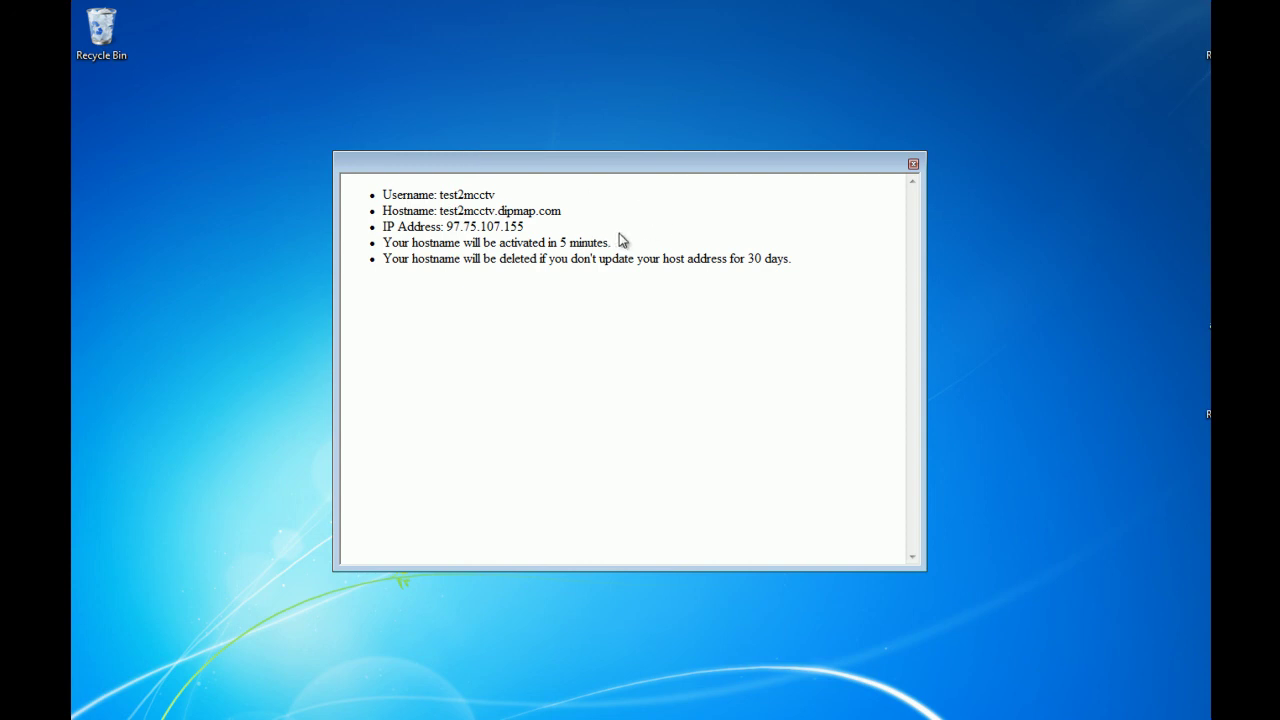
Enter the new account's username and password, and enable Run at startup
click(913, 164)
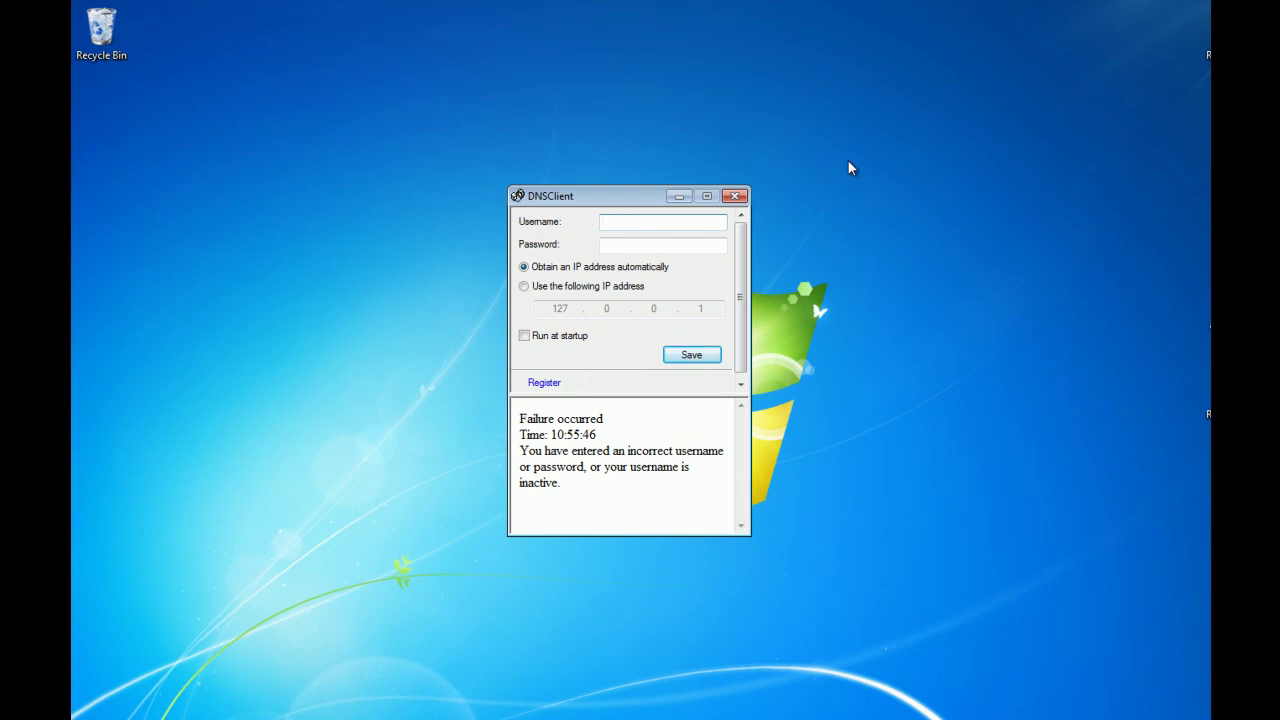
text(test)
text(2mcctc)
text(v)
key(Tab)
text(••••••••)
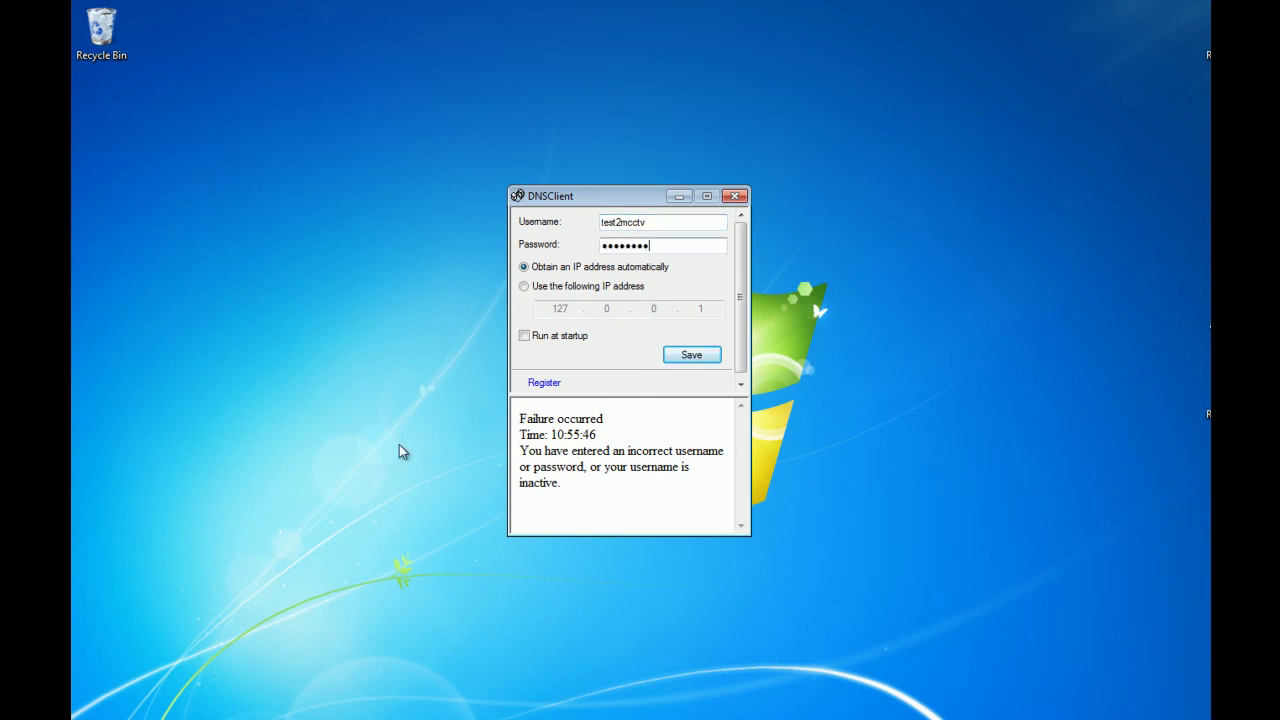
click(523, 337)
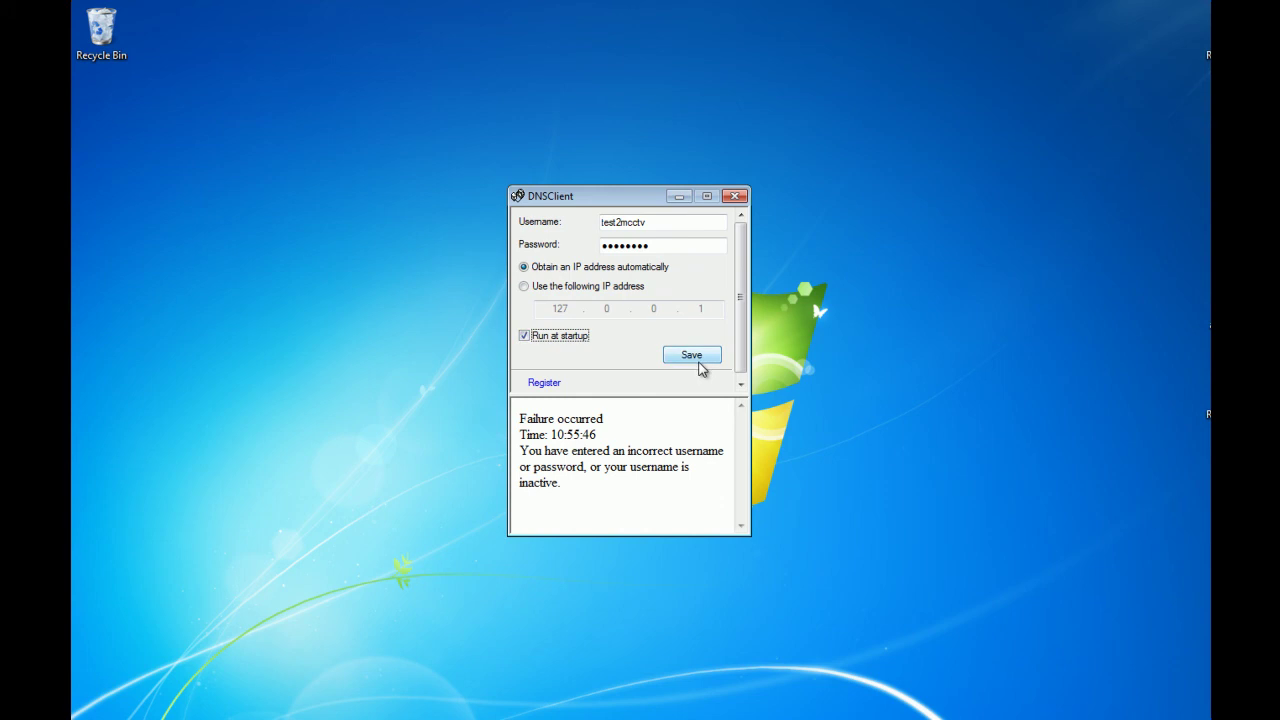
Save the login settings so the client reports Update successful
click(697, 362)
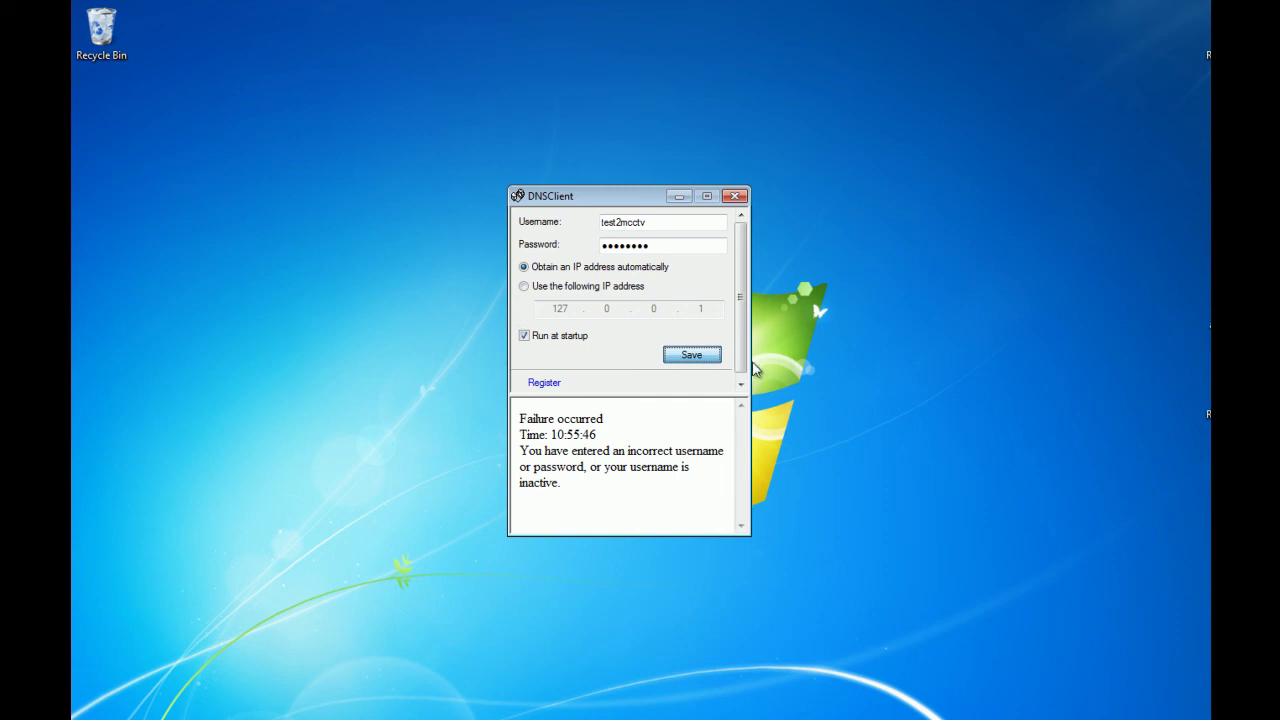
click(701, 358)
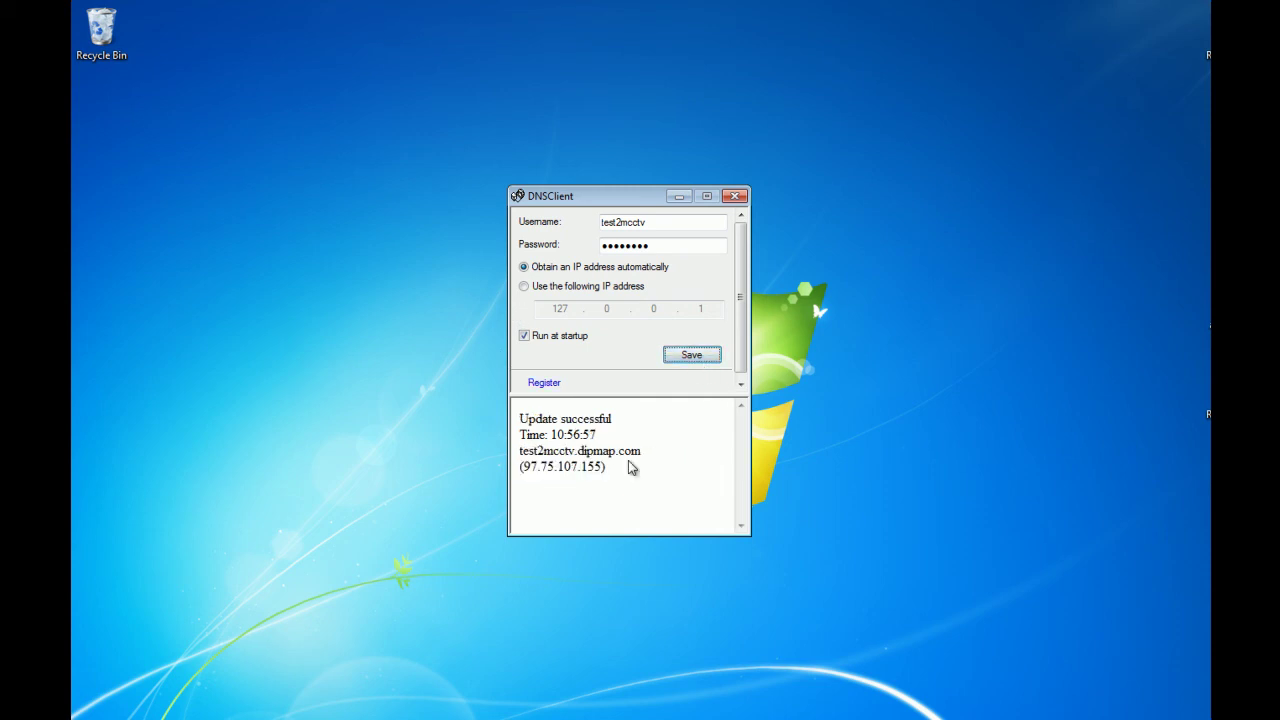
drag(630, 468, 489, 422)
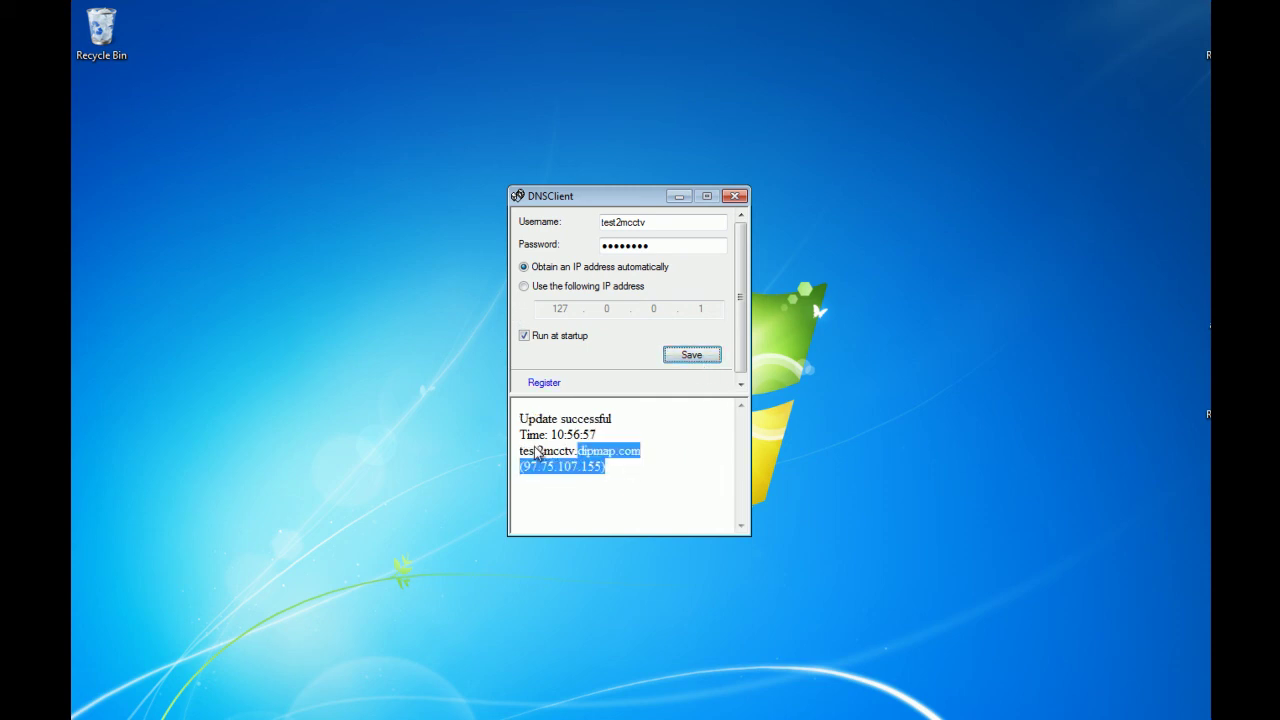
click(601, 456)
click(679, 196)
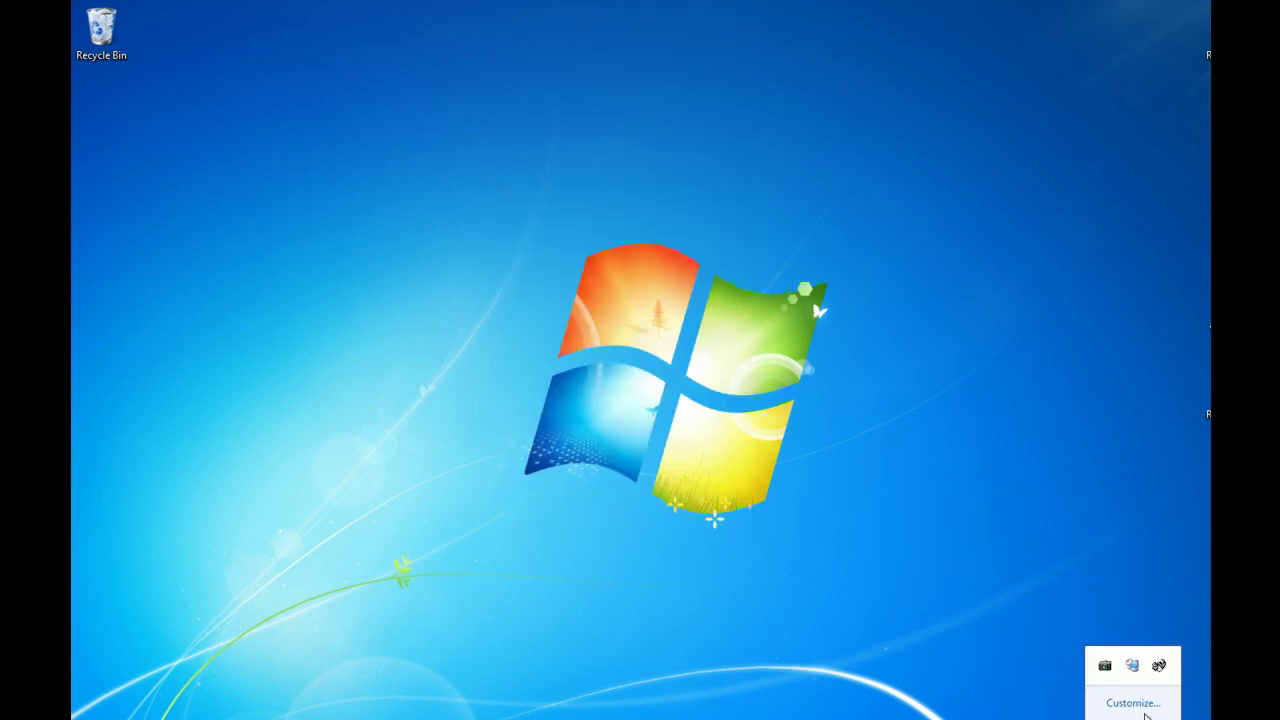
click(921, 624)
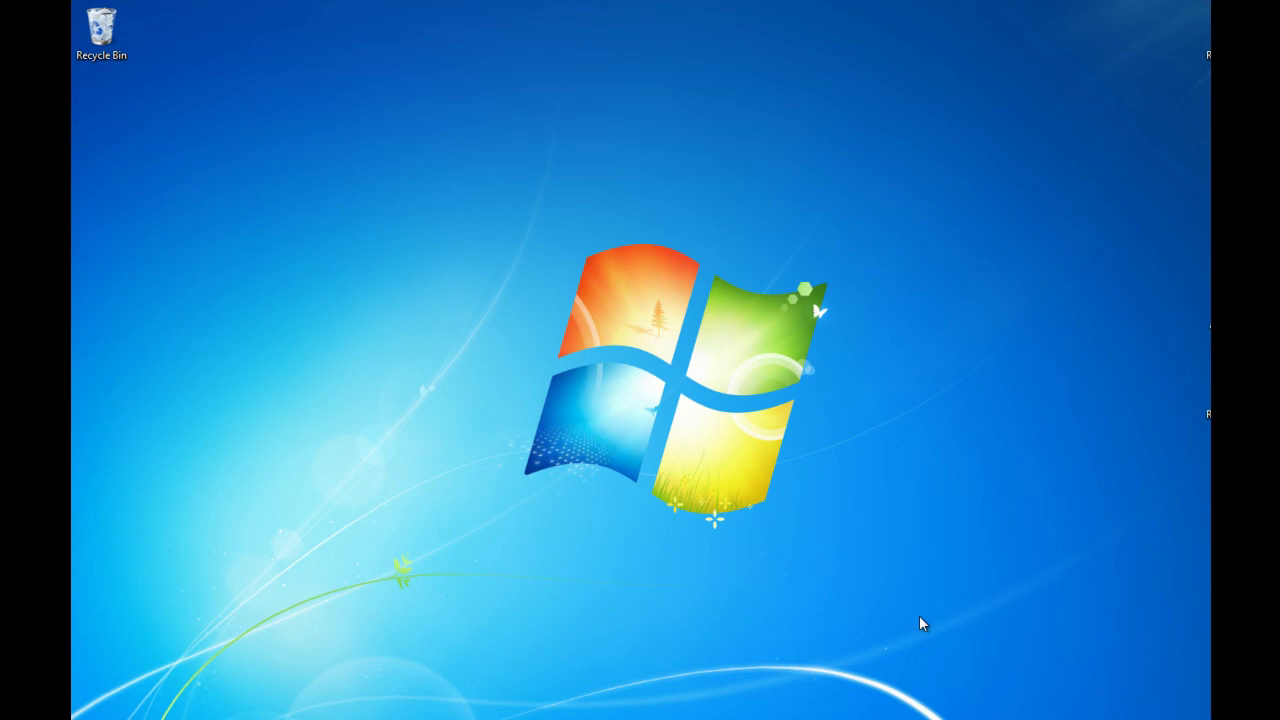